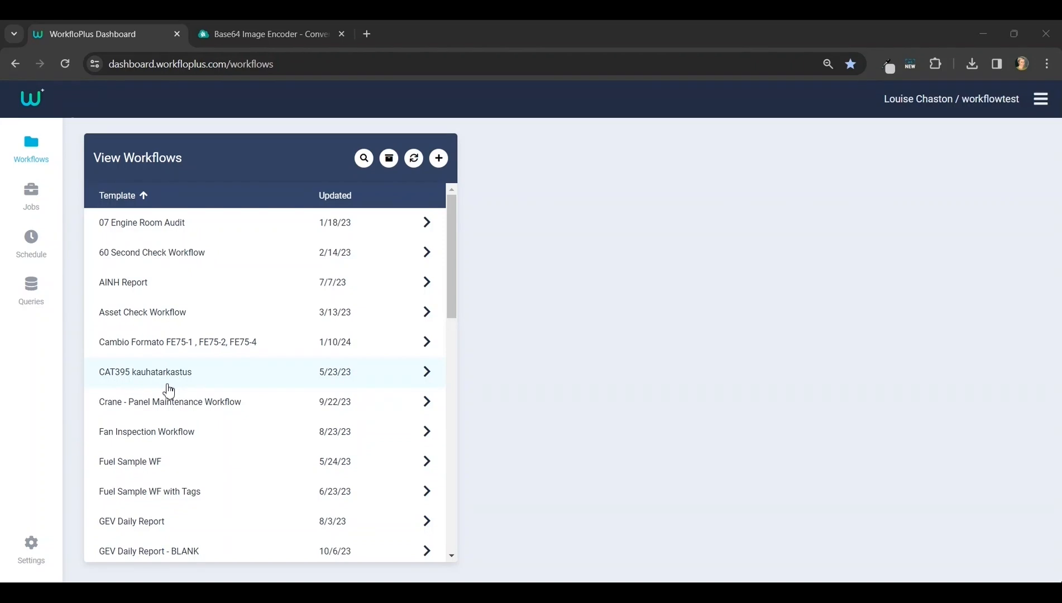
Create a new report template named "Test Report 123" using the example template.
left_click(32, 550)
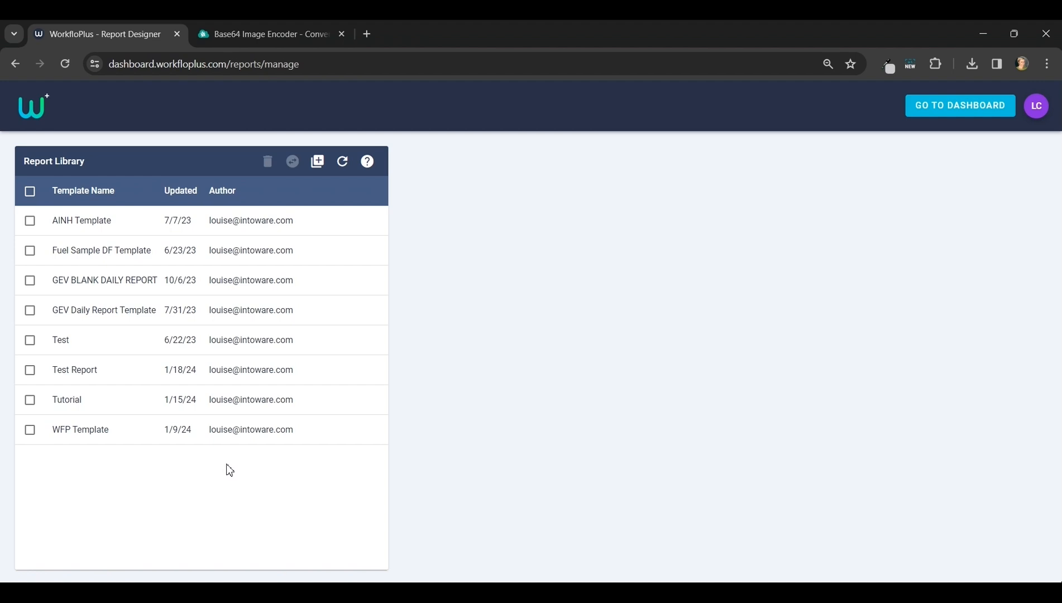
left_click(318, 162)
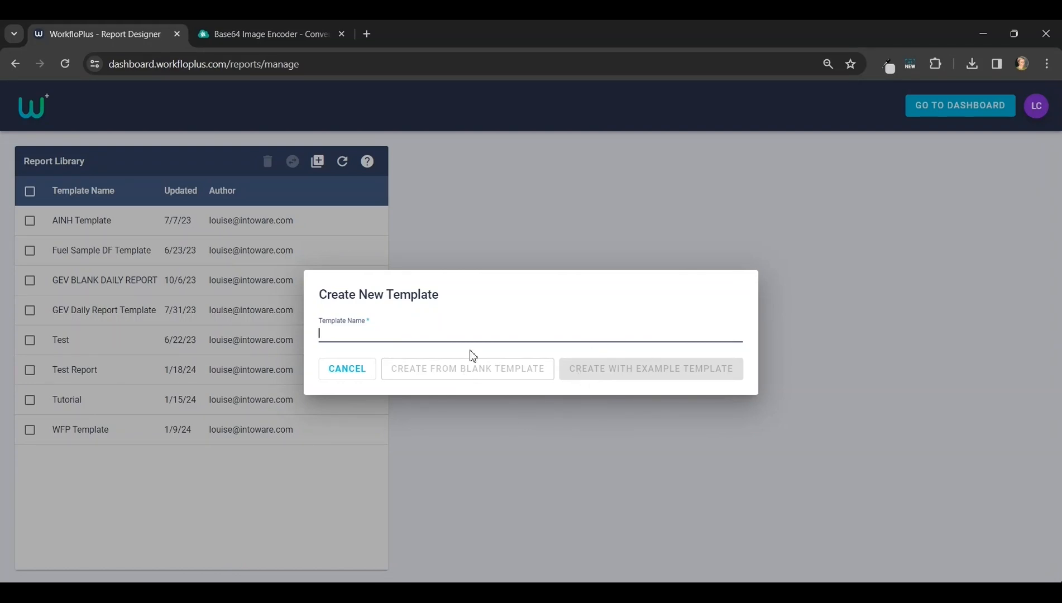
type("Test")
type("Report 123")
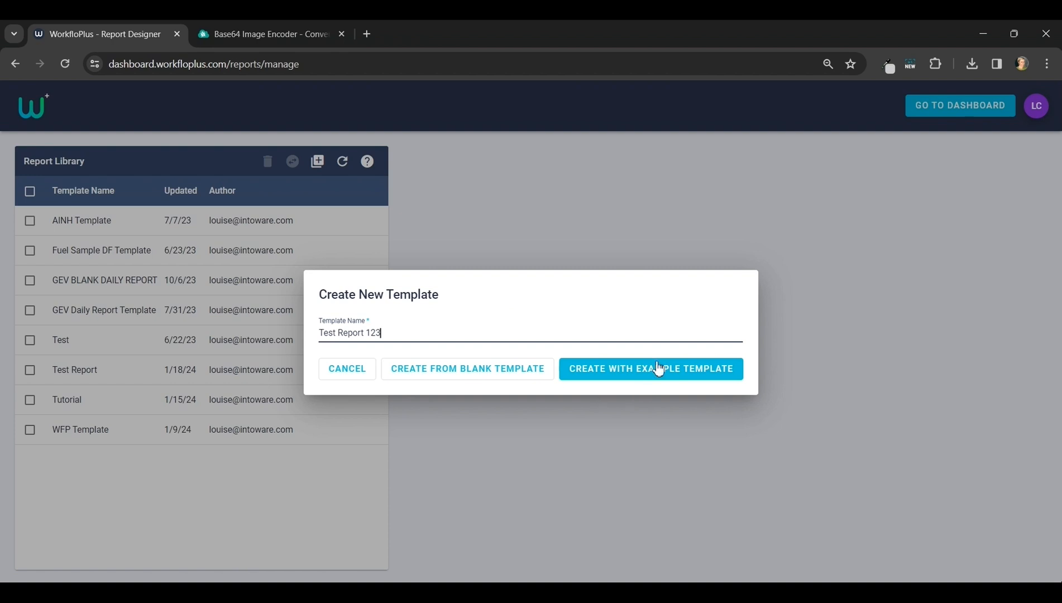
left_click(670, 370)
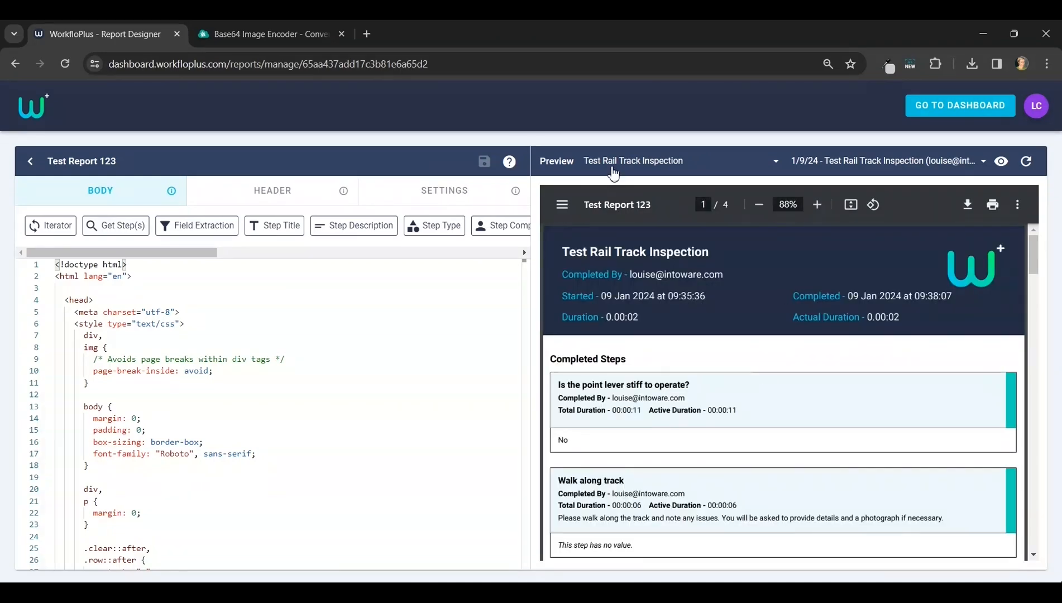
Choose Test Rail Track Inspection as the preview workflow and open the template's header code.
left_click(720, 161)
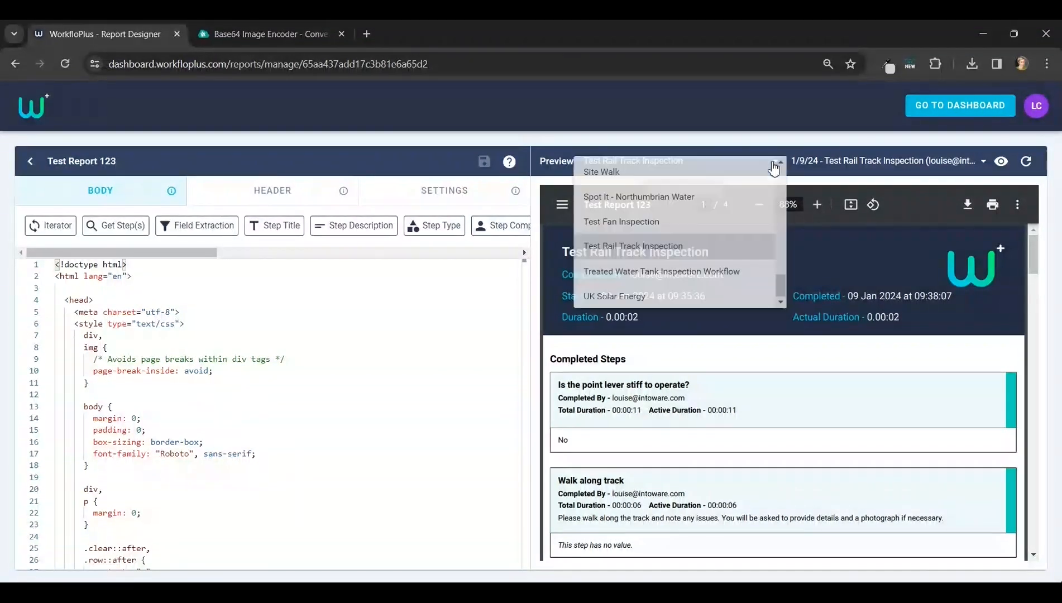
left_click(703, 253)
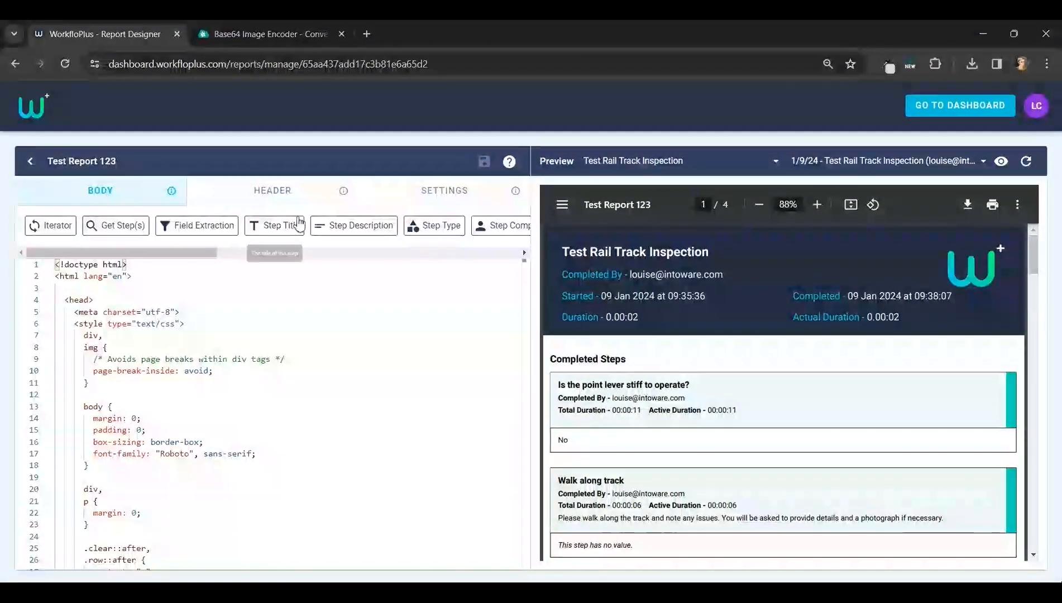
left_click(282, 196)
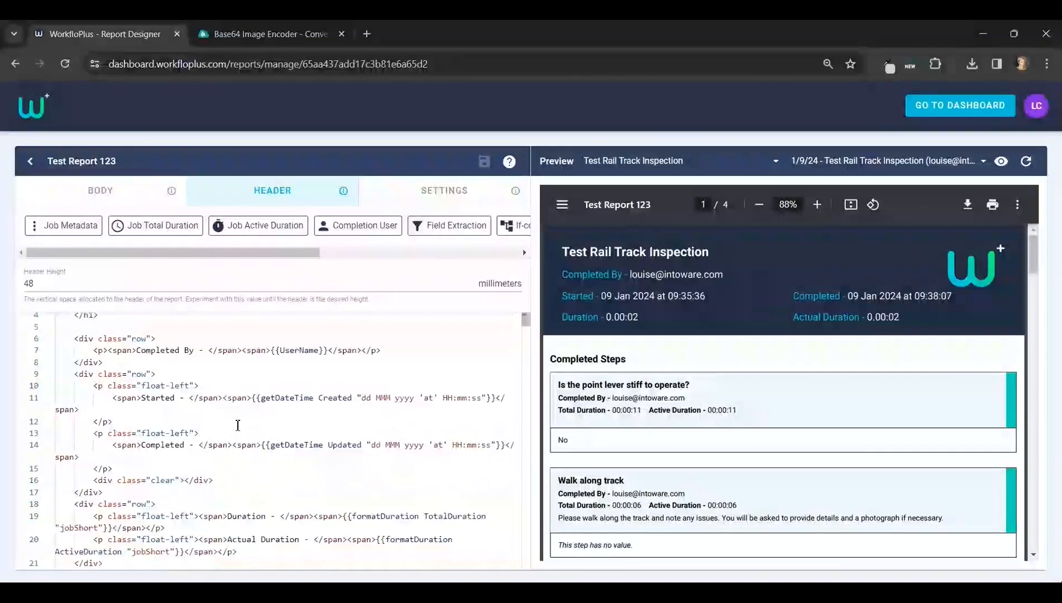
Search the header code for the logo image tag.
scroll(237, 425, "down", 2)
double_click(141, 459)
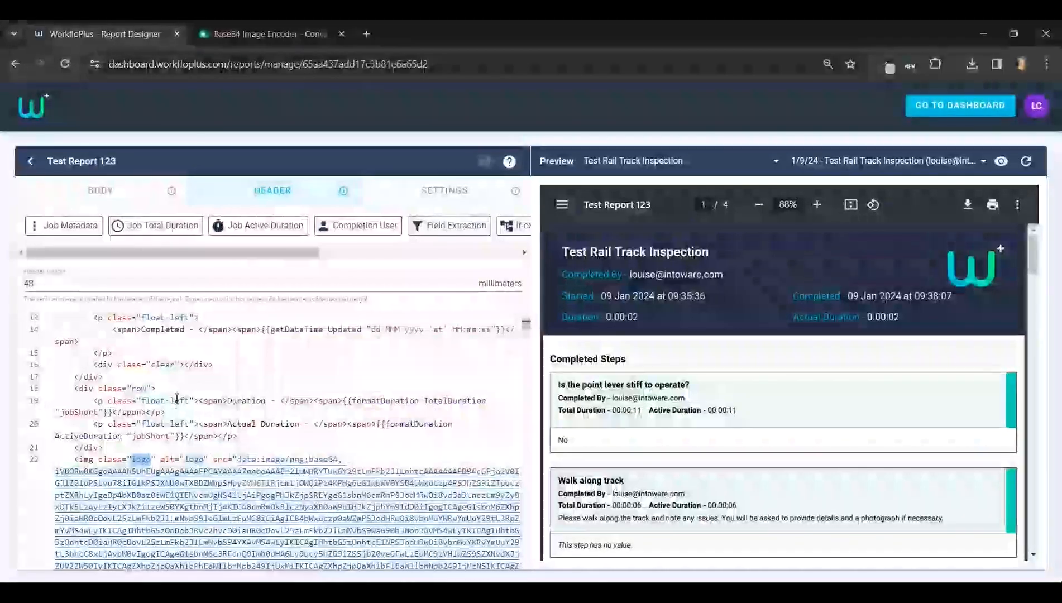
left_click(245, 365)
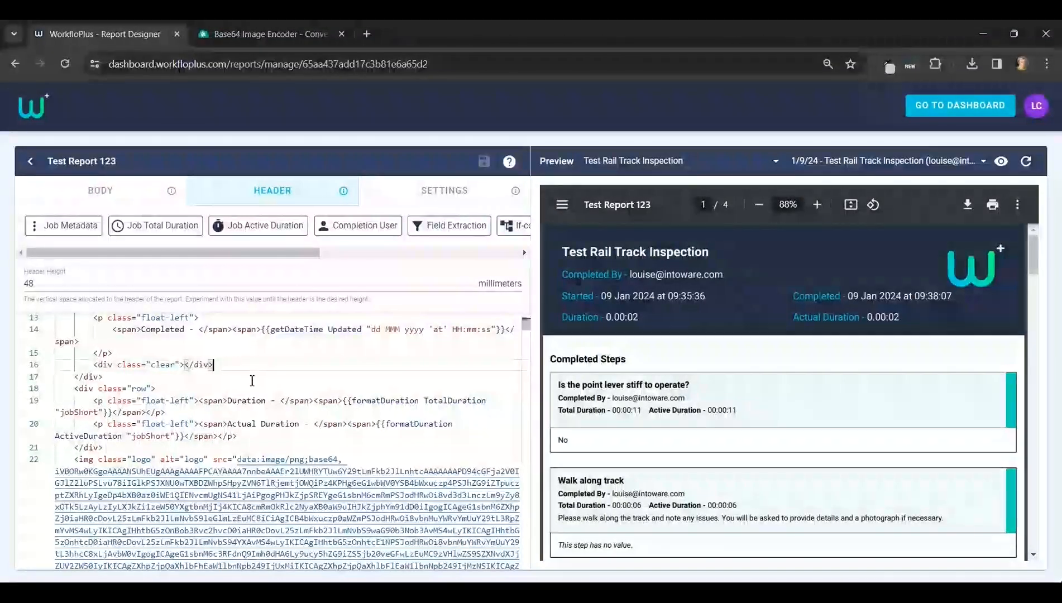
scroll(252, 380, "up", 1)
left_click(254, 384)
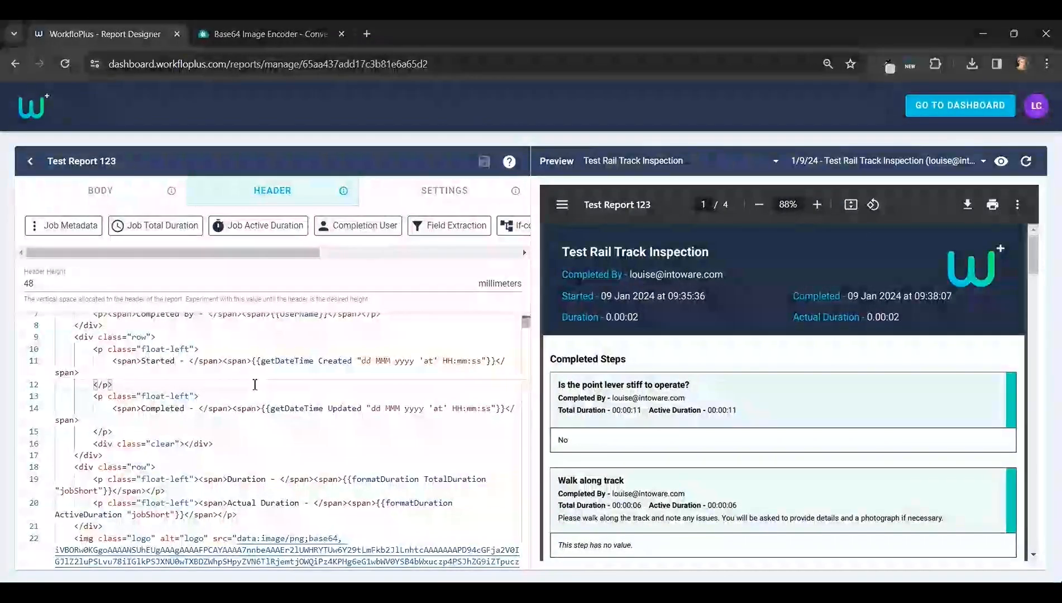
key("ctrl+f")
type("logo")
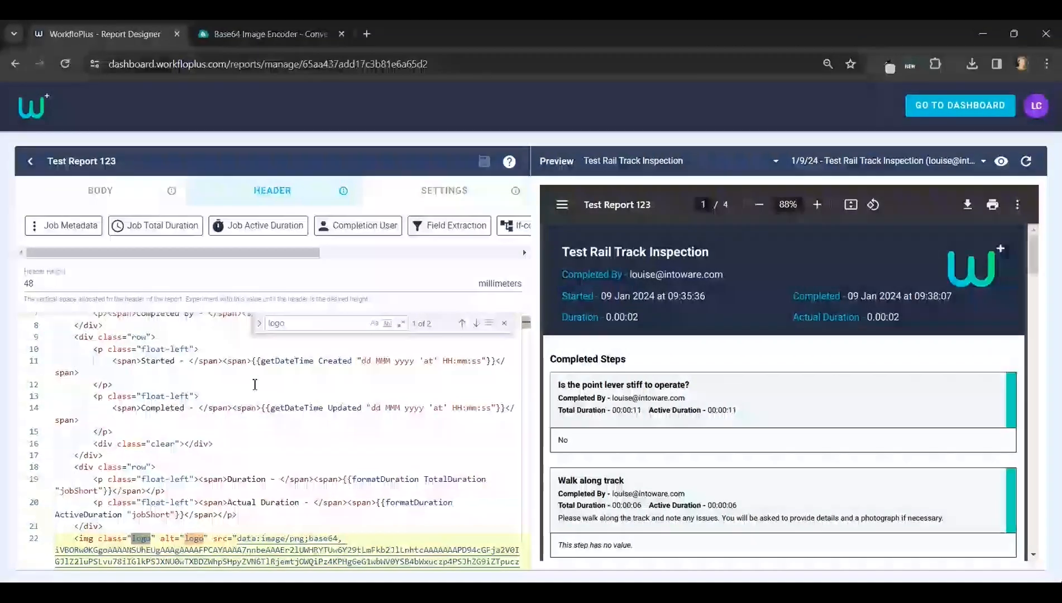
scroll(291, 434, "down", 2)
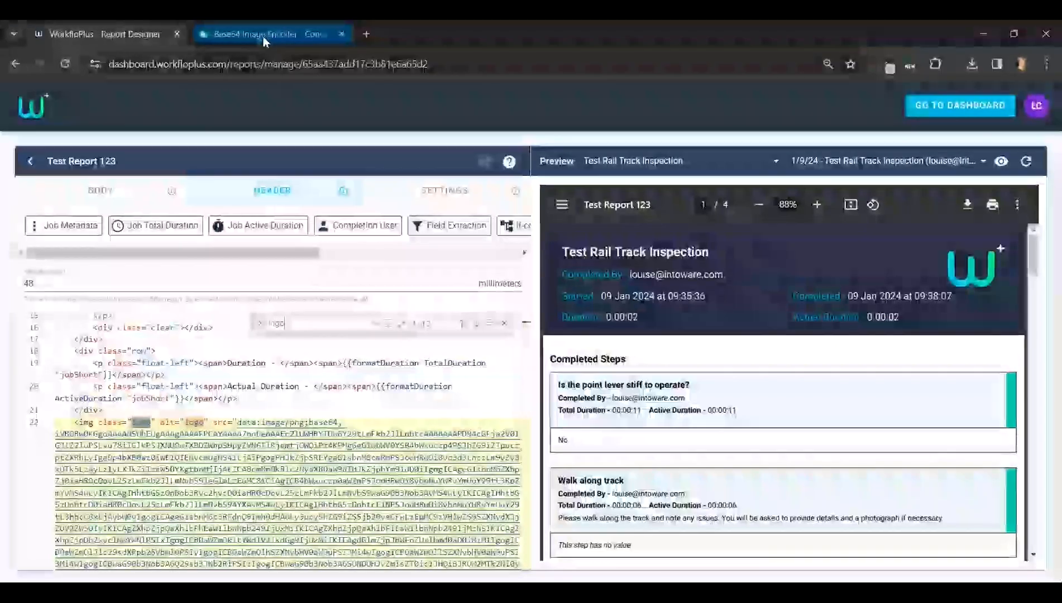
Upload "sample logo2" from the Integration Docs & Sample Reports folder to the Base64 Image Encoder.
mouse_move(262, 36)
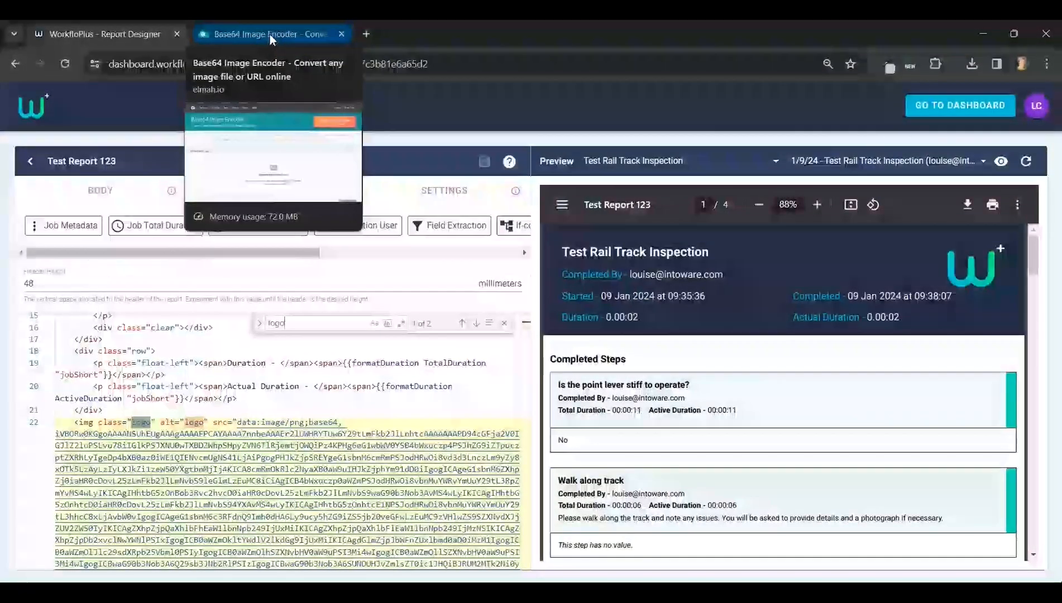
left_click(260, 35)
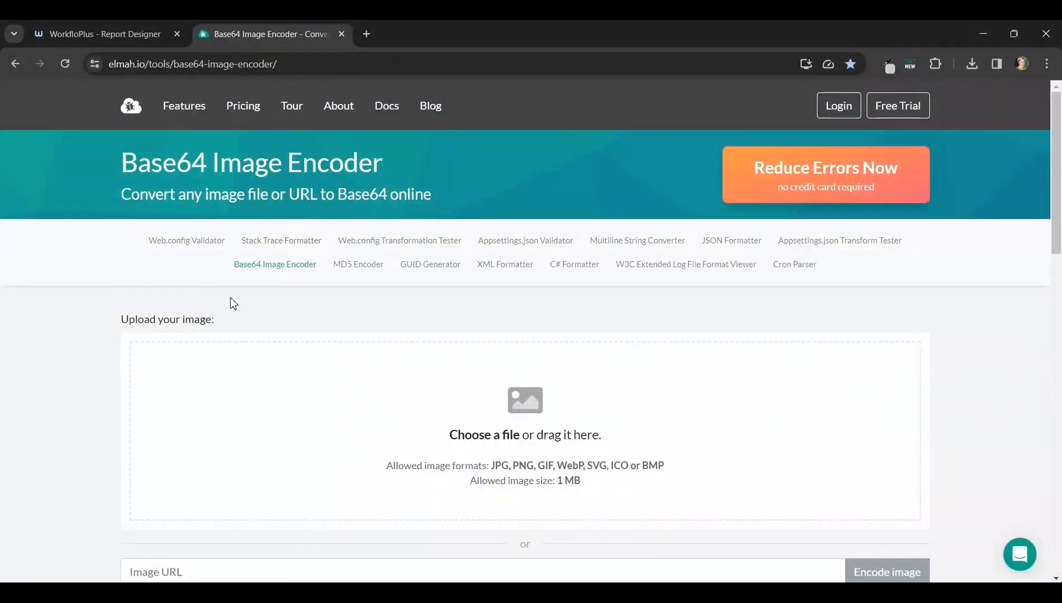
left_click(483, 435)
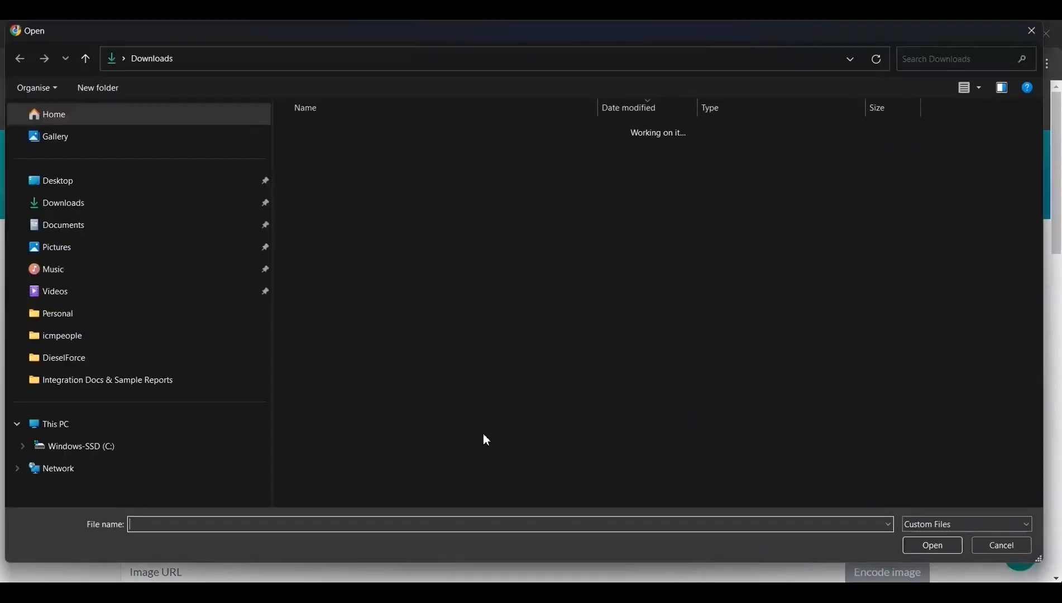
left_click(155, 184)
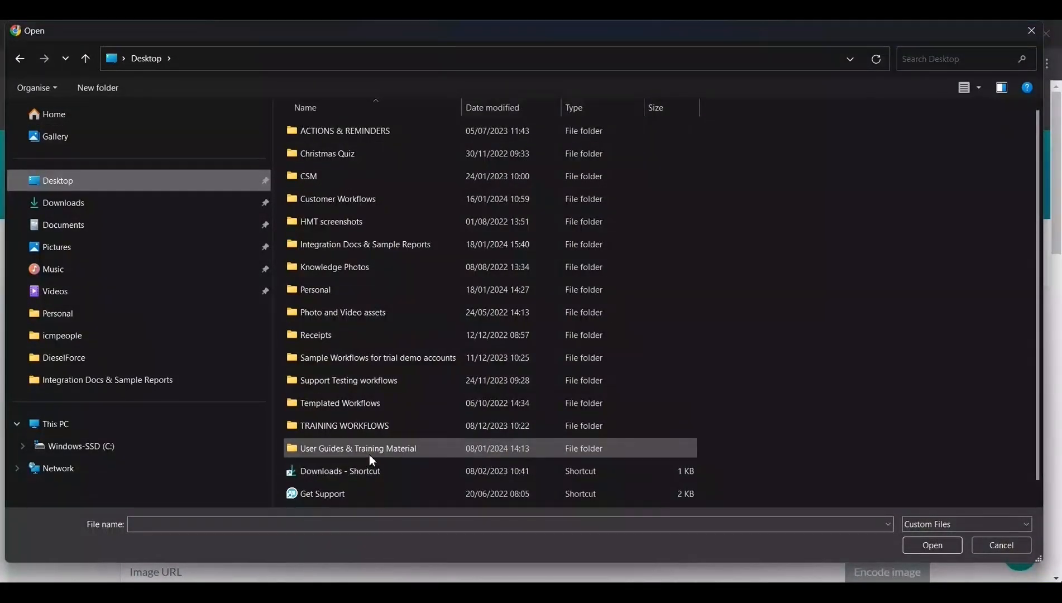
double_click(372, 245)
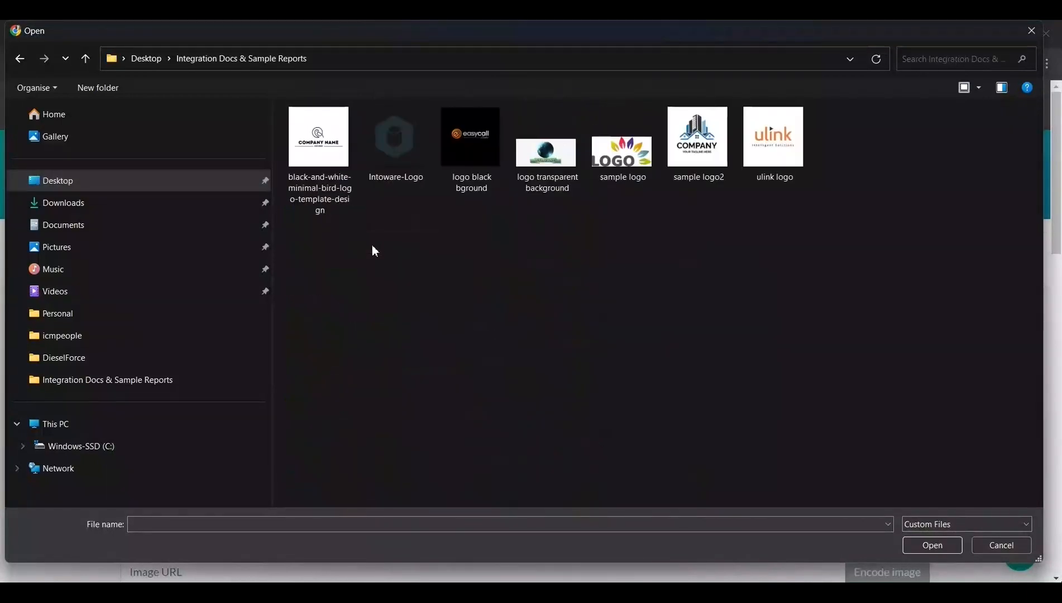
left_click(707, 149)
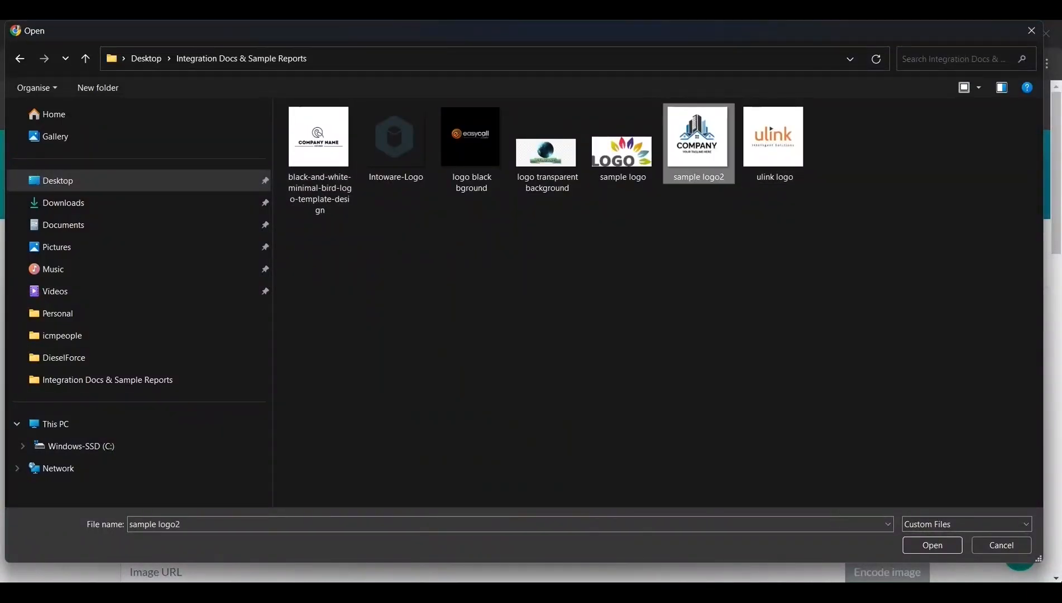
left_click(922, 546)
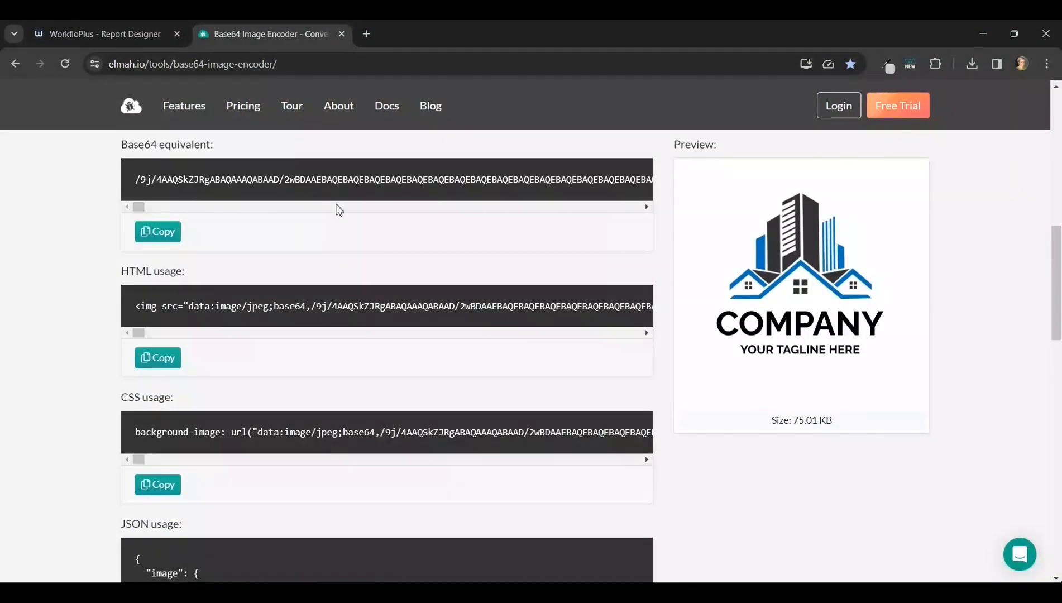
Copy the encoder's HTML usage code and paste it into a new Notepad document.
scroll(256, 202, "up", 1)
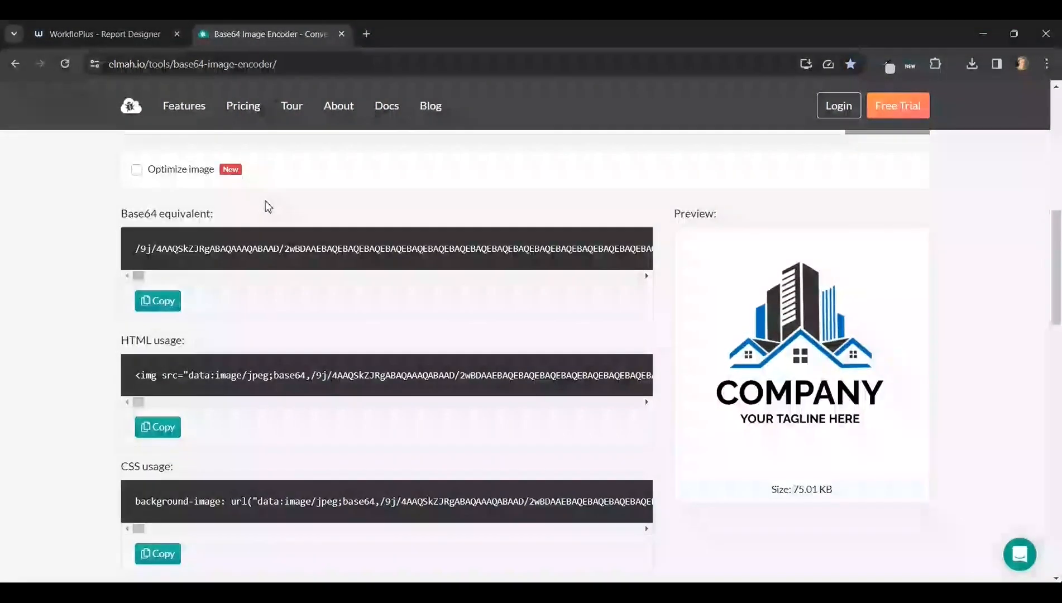
scroll(266, 202, "down", 1)
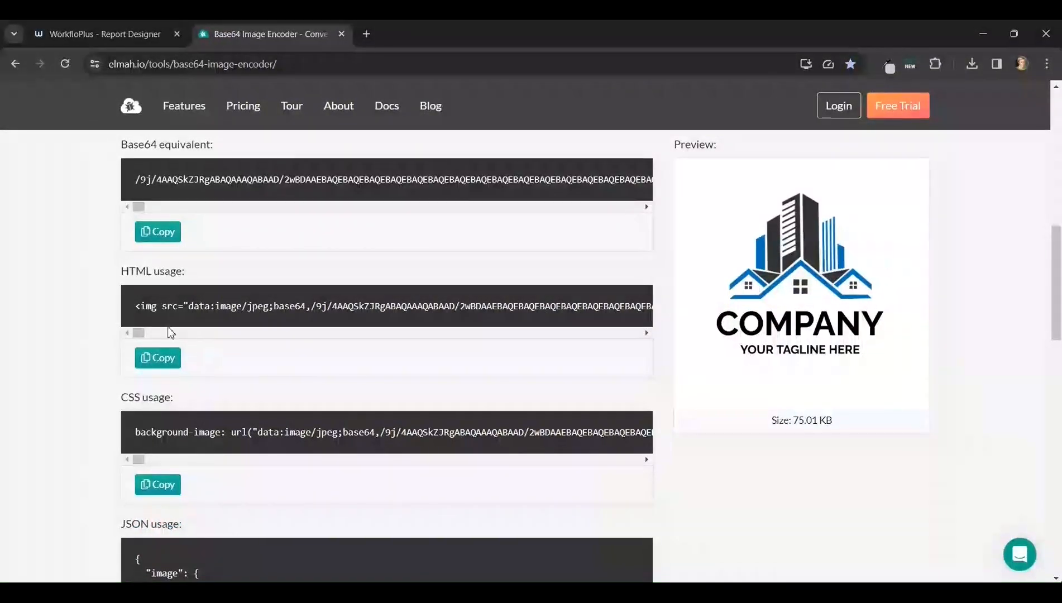
left_click(159, 360)
left_click(756, 542)
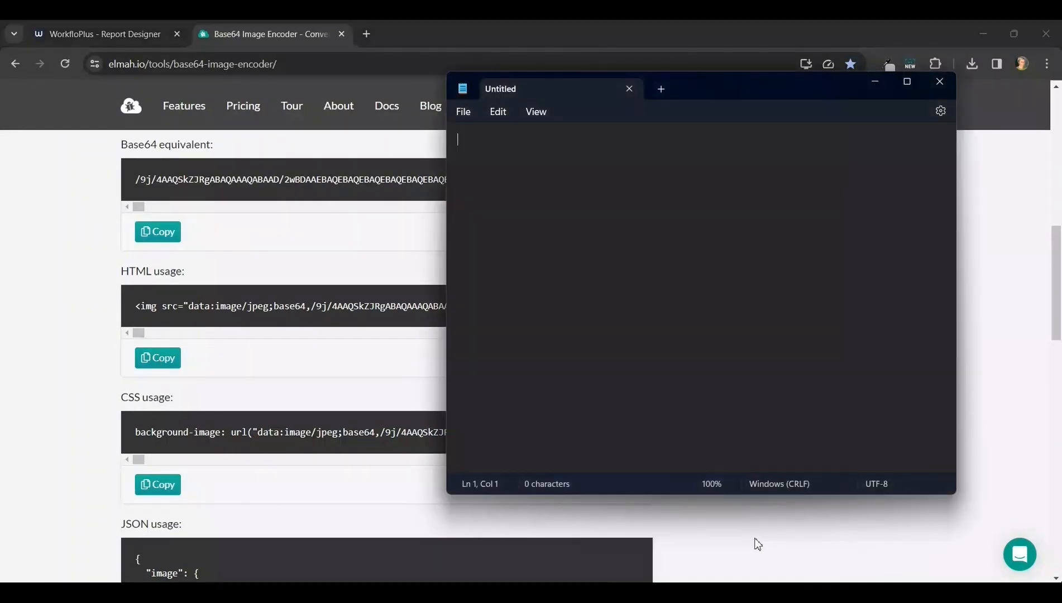
key("ctrl+v")
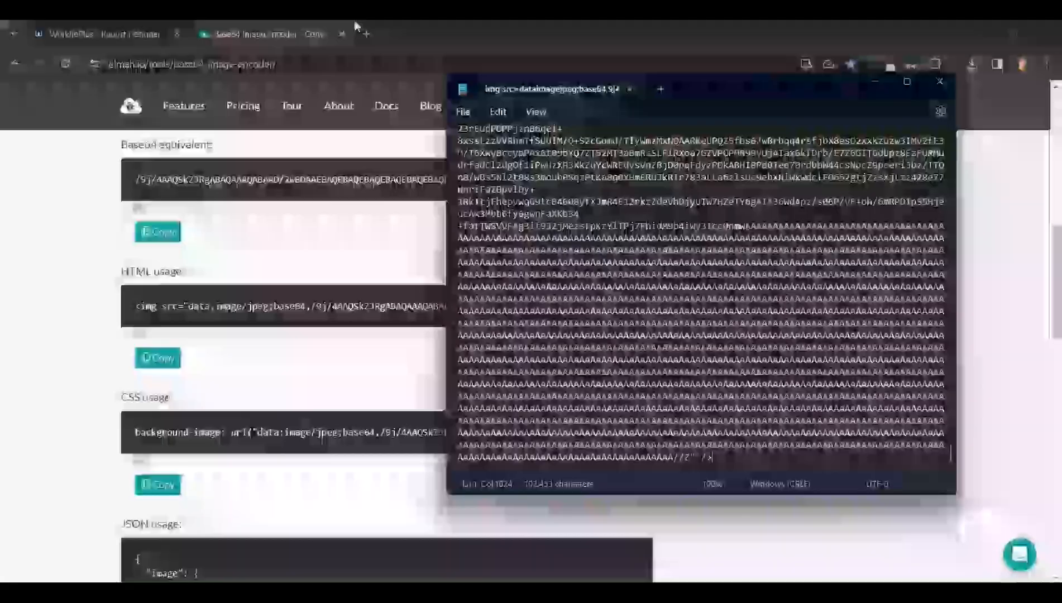
In Notepad, select the image data from after src=" up to the closing quote.
left_click(100, 33)
scroll(225, 440, "down", 2)
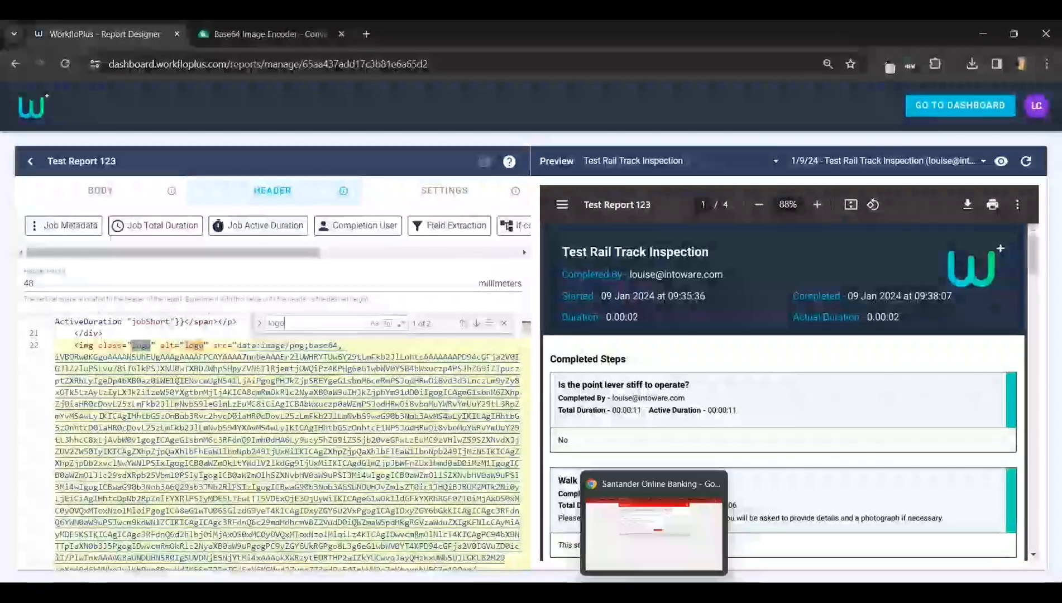
left_click(756, 524)
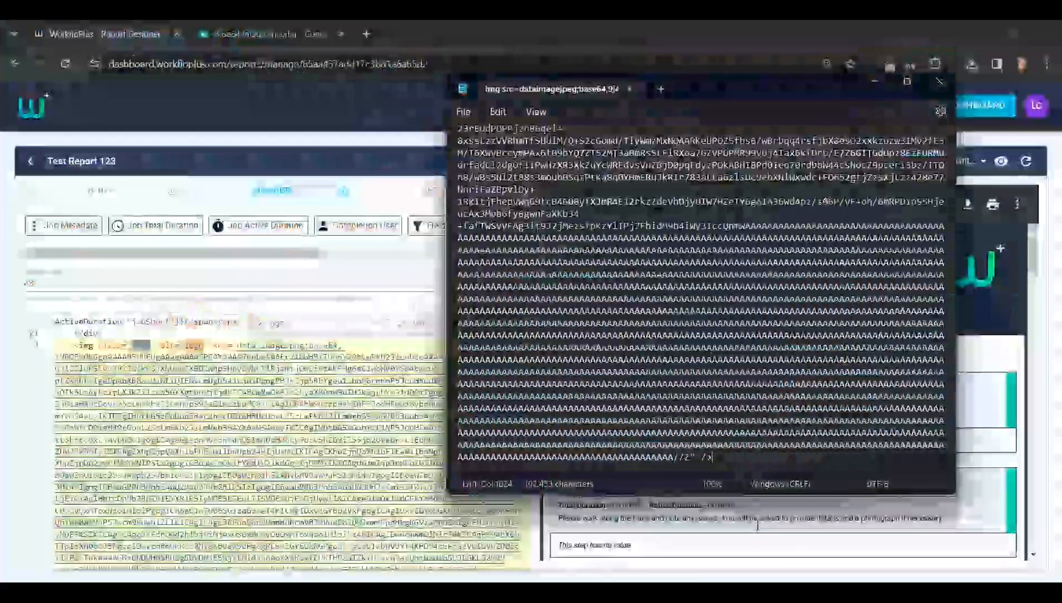
scroll(536, 292, "up", 15)
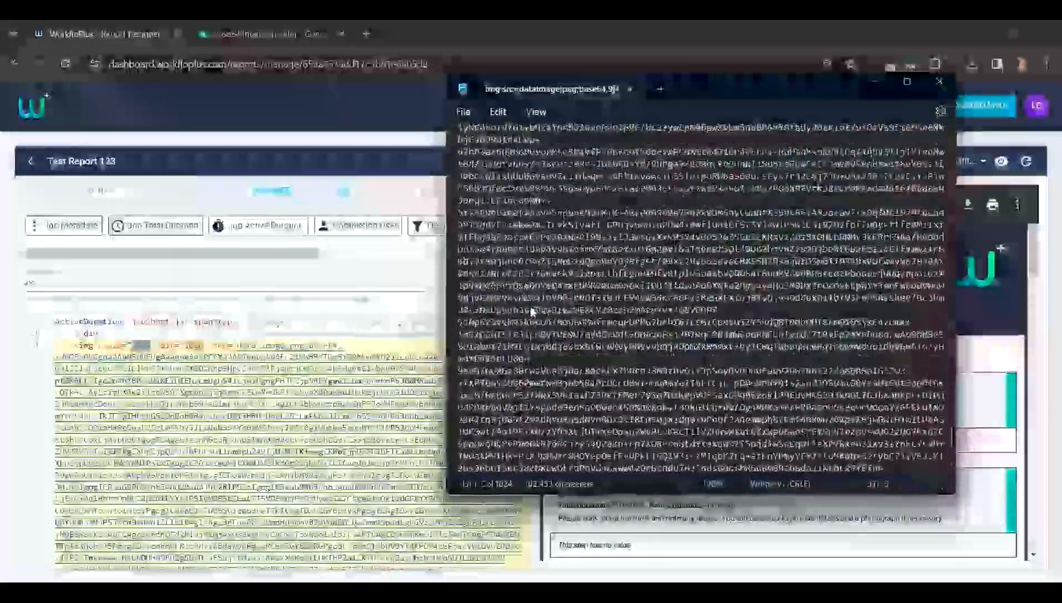
left_click_drag(952, 420, 948, 139)
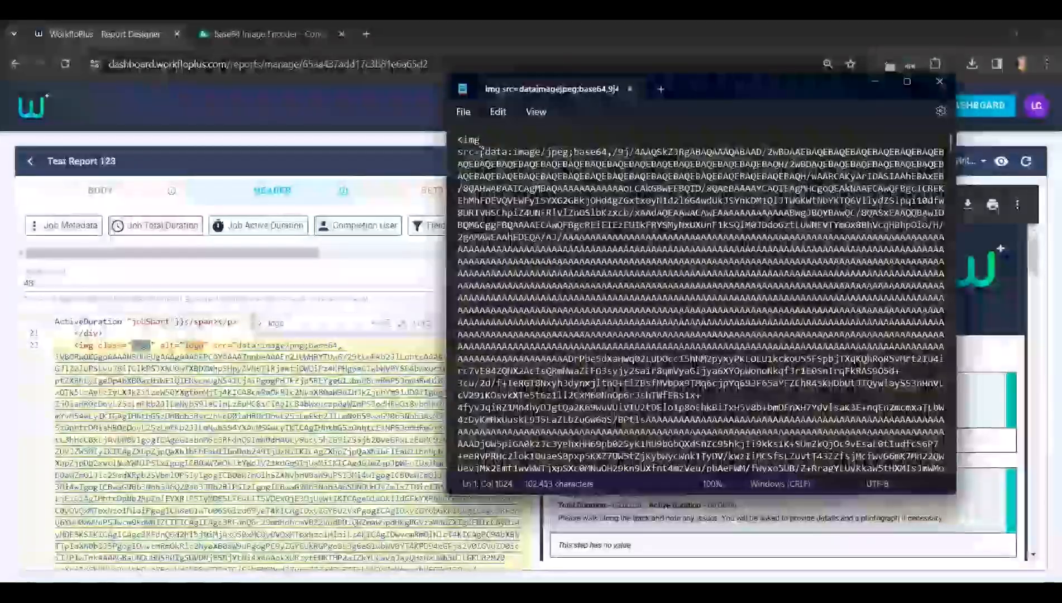
left_click(482, 152)
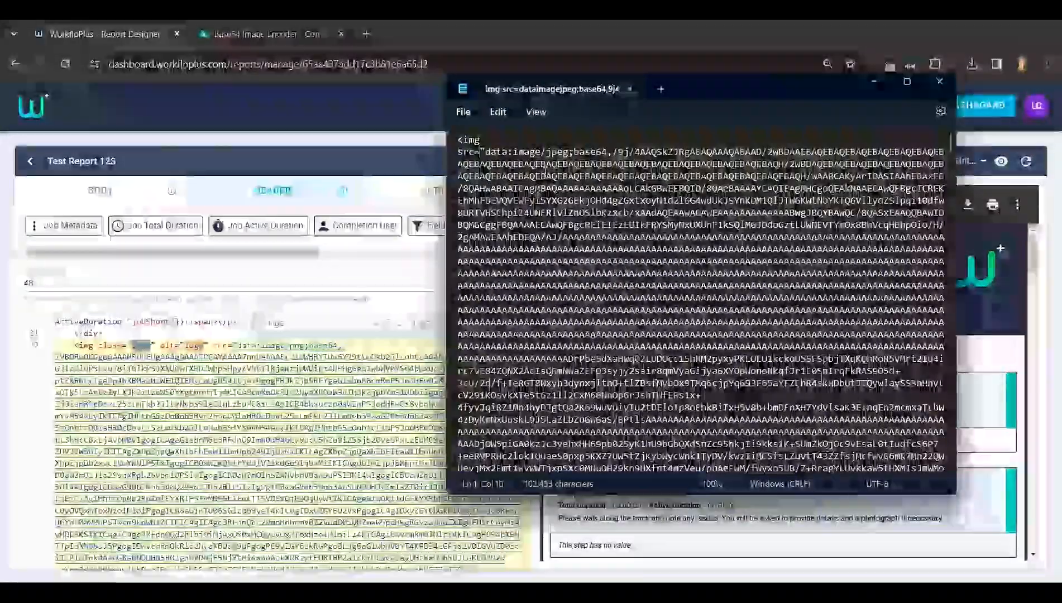
key("shift+Down")
key("shift+Down")
key("shift+Page_Down")
key("shift+Page_Down")
key("shift+Page_Down")
key("shift+Page_Down")
key("shift+Page_Down")
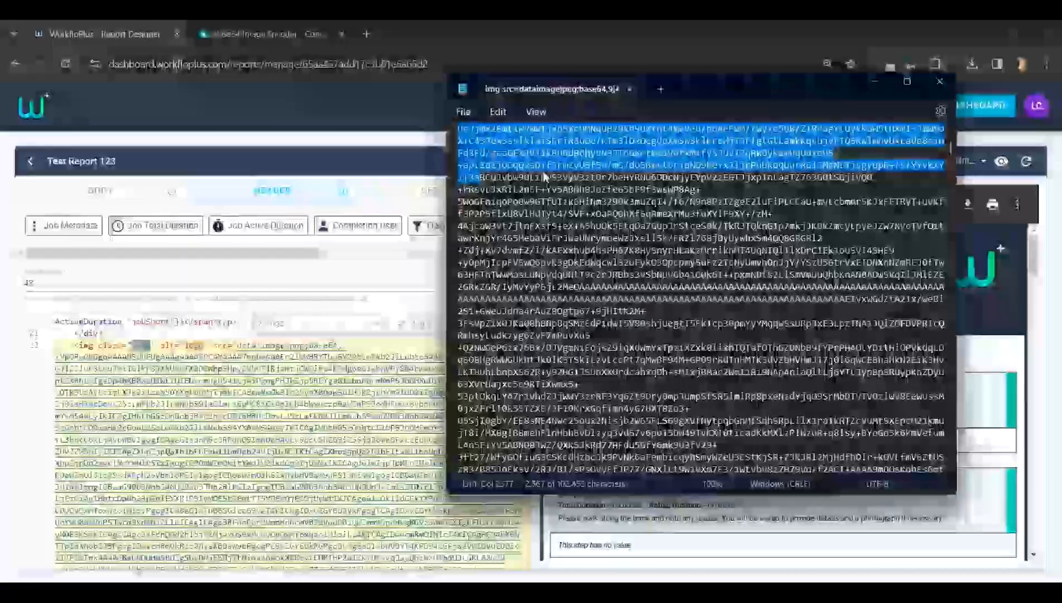
key("ctrl+shift+End")
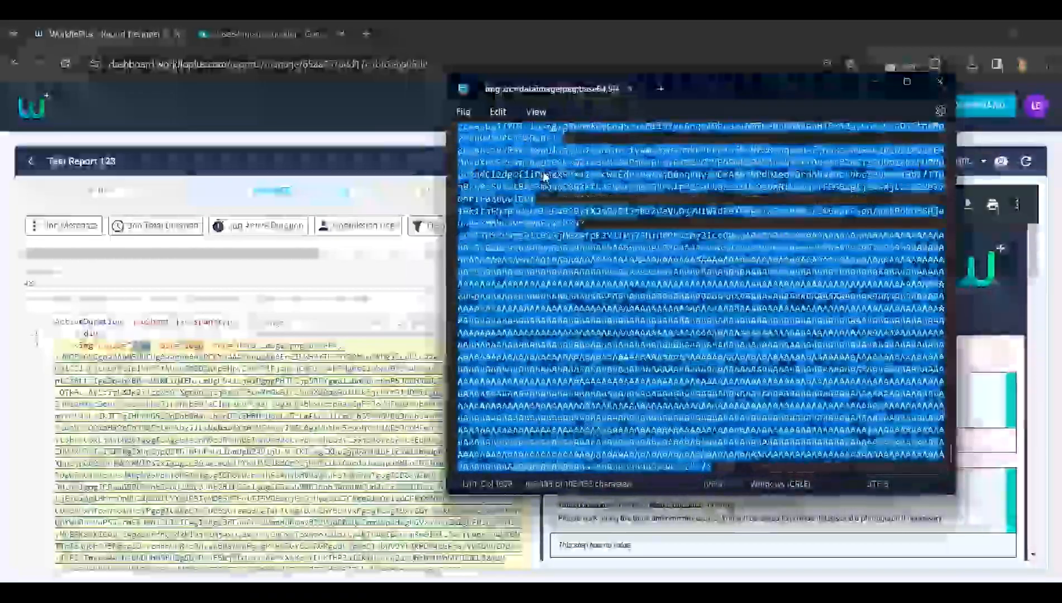
key("shift+Left")
key("shift+Left")
key("shift+Left")
key("shift+Left")
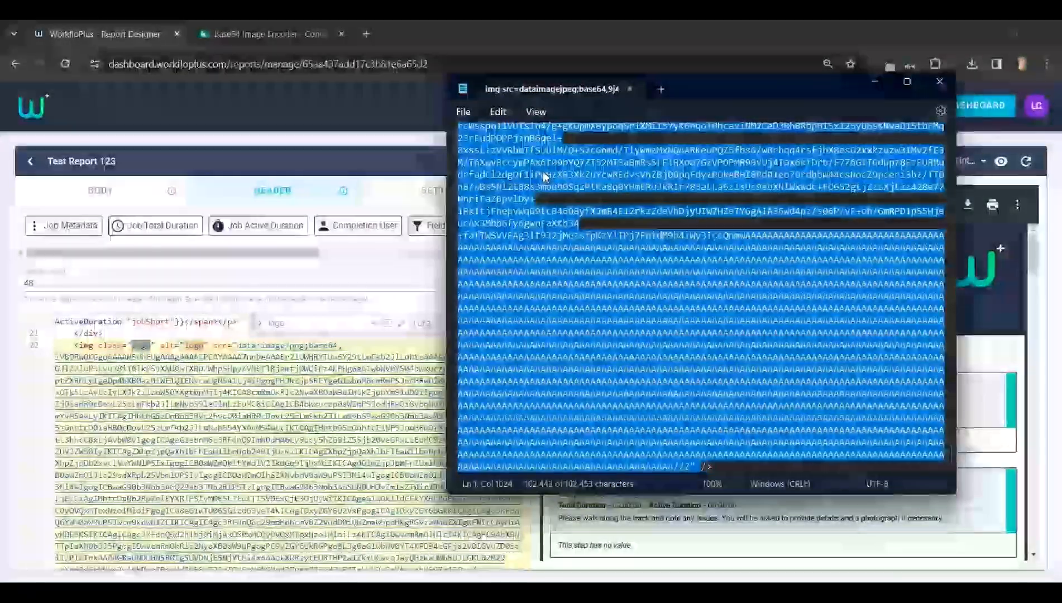
key("shift+Right")
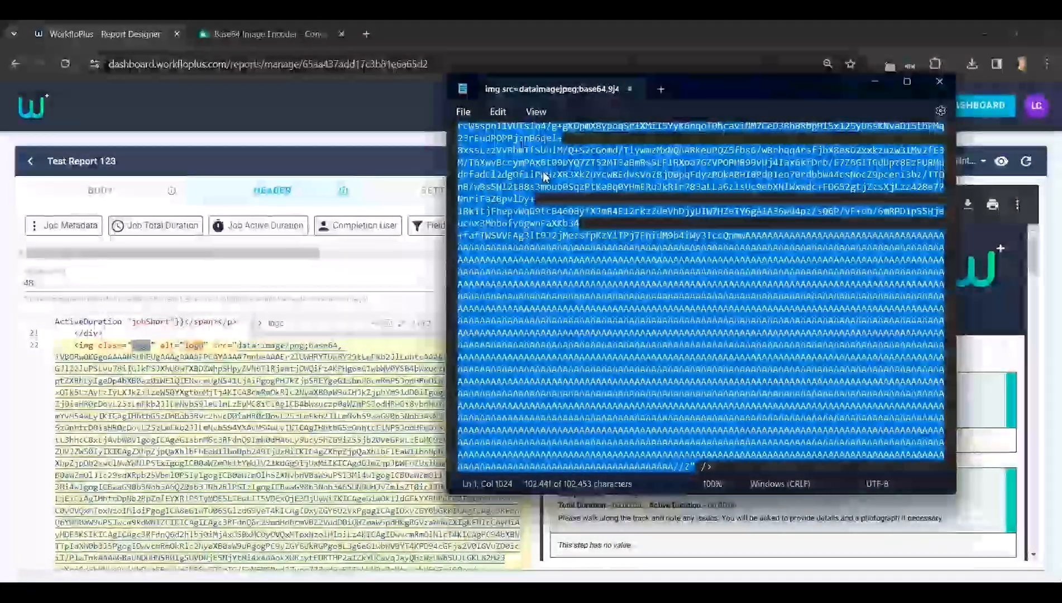
Replace the old base64 data in the header's logo image tag with the new image data copied from Notepad.
left_click(363, 344)
left_click(503, 327)
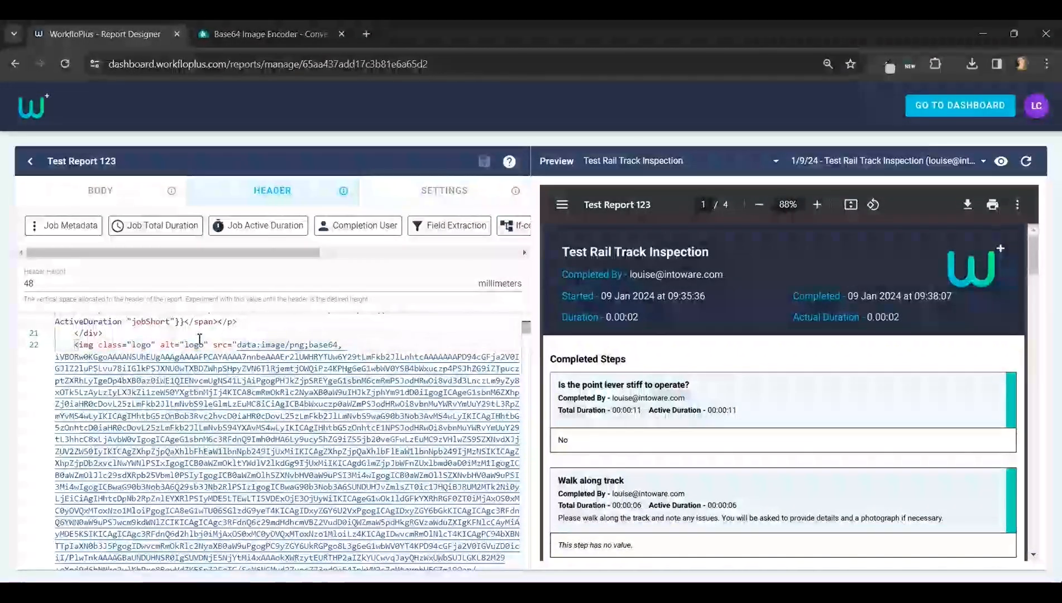
left_click(234, 345)
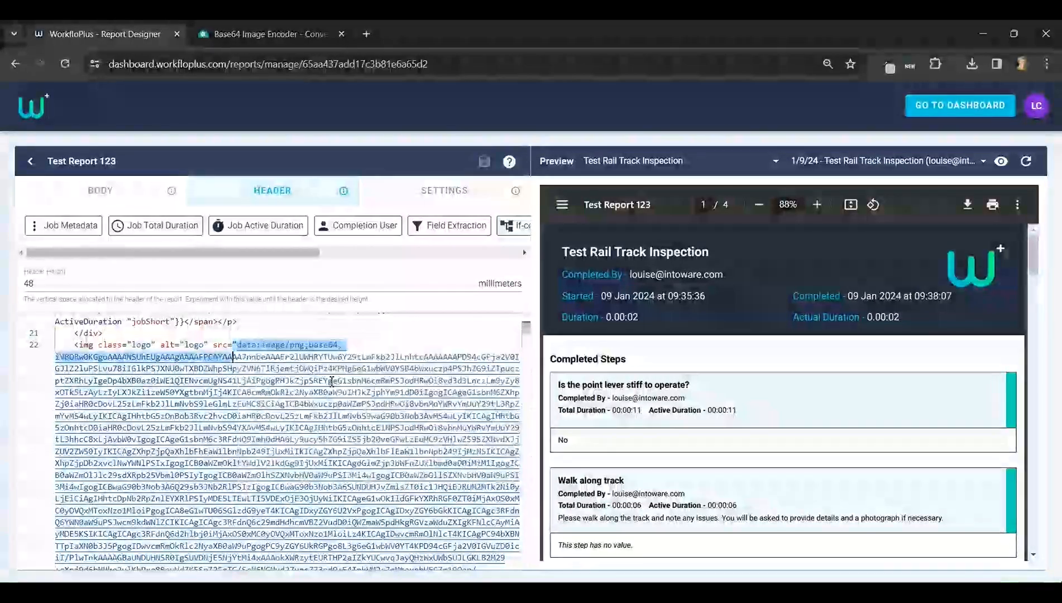
key("shift+Down")
key("shift+Down")
key("shift+Down")
key("shift+Down")
key("shift+Down")
key("shift+Down")
key("shift+Down")
key("shift+Down")
key("shift+Down")
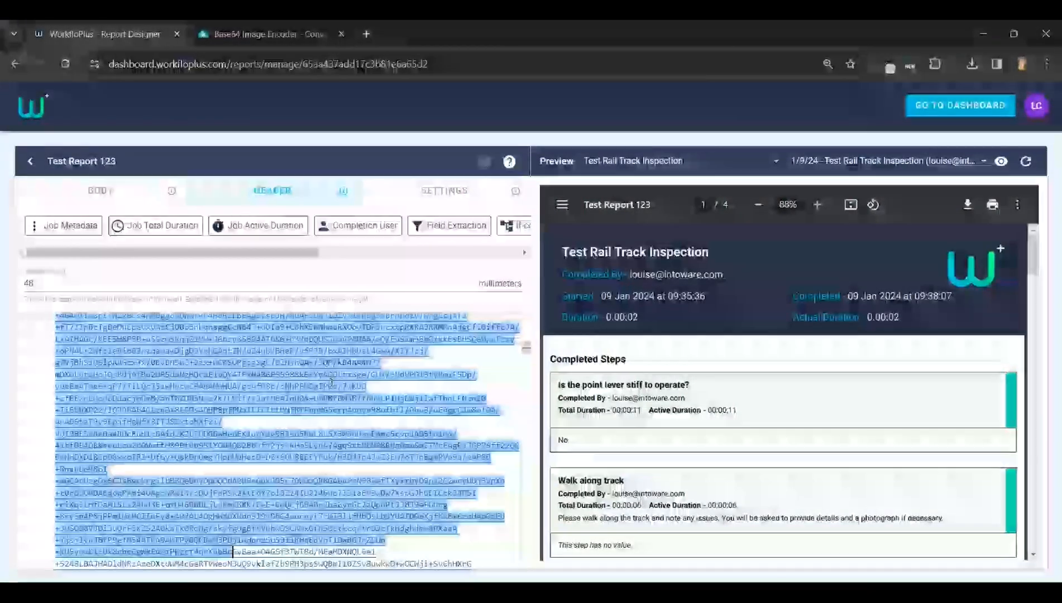
key("shift+Down")
key("shift+Down")
key("shift+Down")
key("shift+Down")
key("shift+Down")
key("shift+Down")
key("shift+Down")
key("shift+Down")
key("shift+Down")
key("shift+Down")
key("shift+Down")
key("shift+Down")
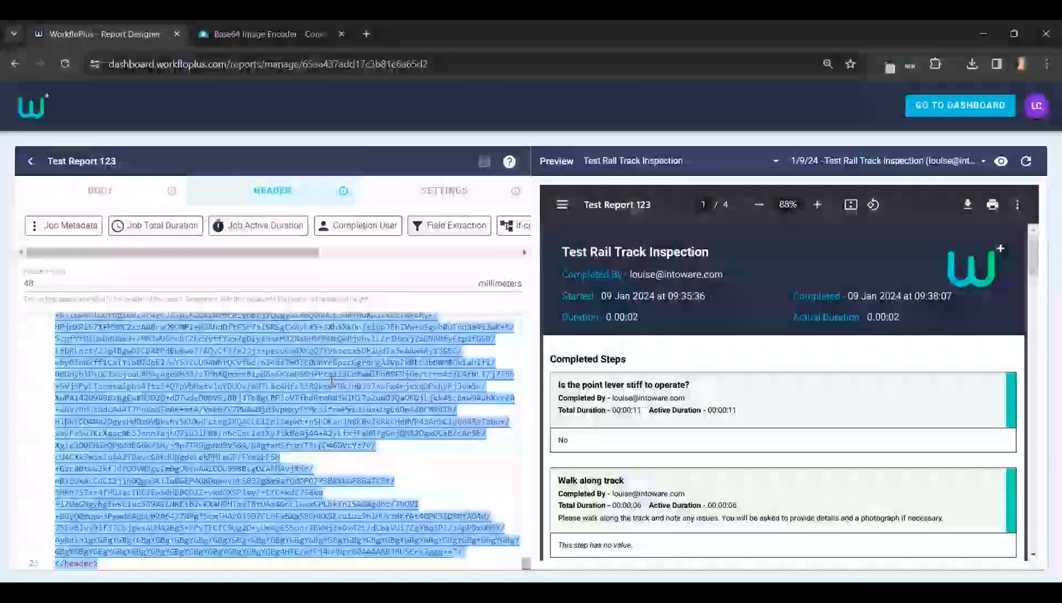
key("shift+Up")
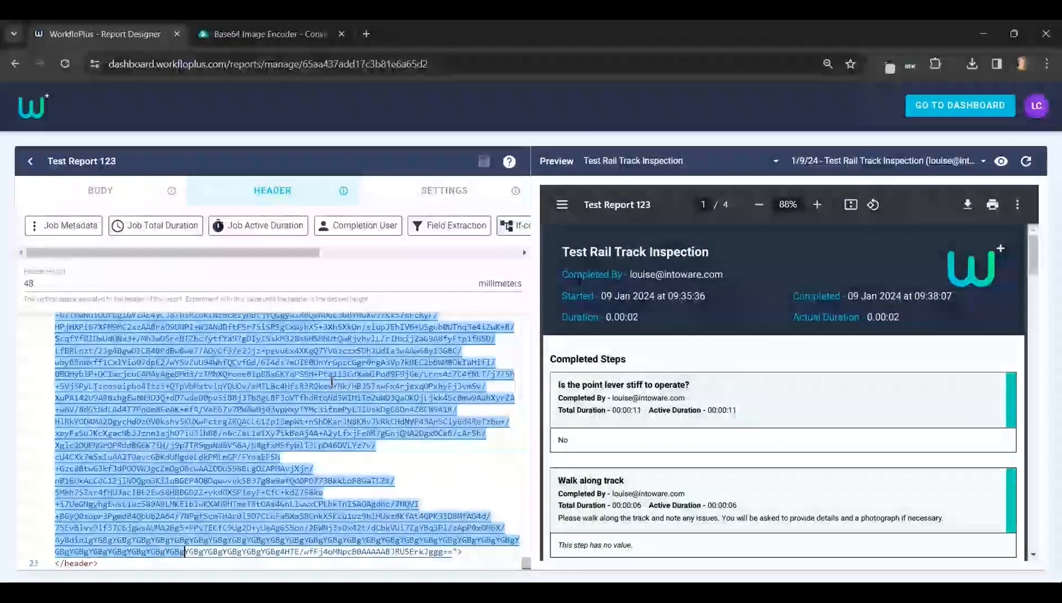
key("shift+Right")
key("shift+Right")
key("shift+Right")
key("shift+Right")
key("shift+Right")
key("shift+Right")
key("shift+Right")
key("shift+Right")
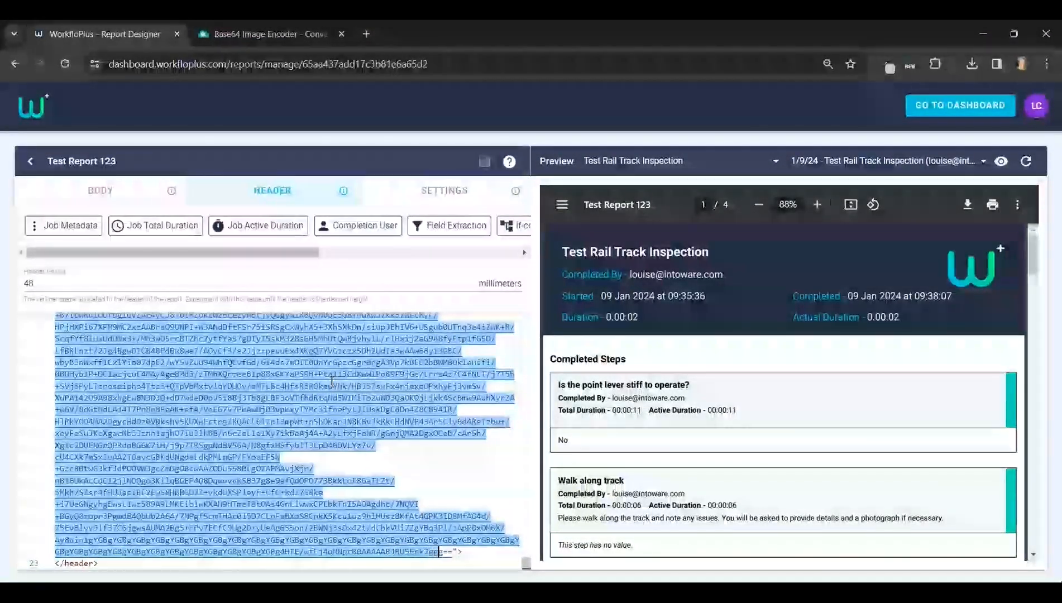
key("BackSpace")
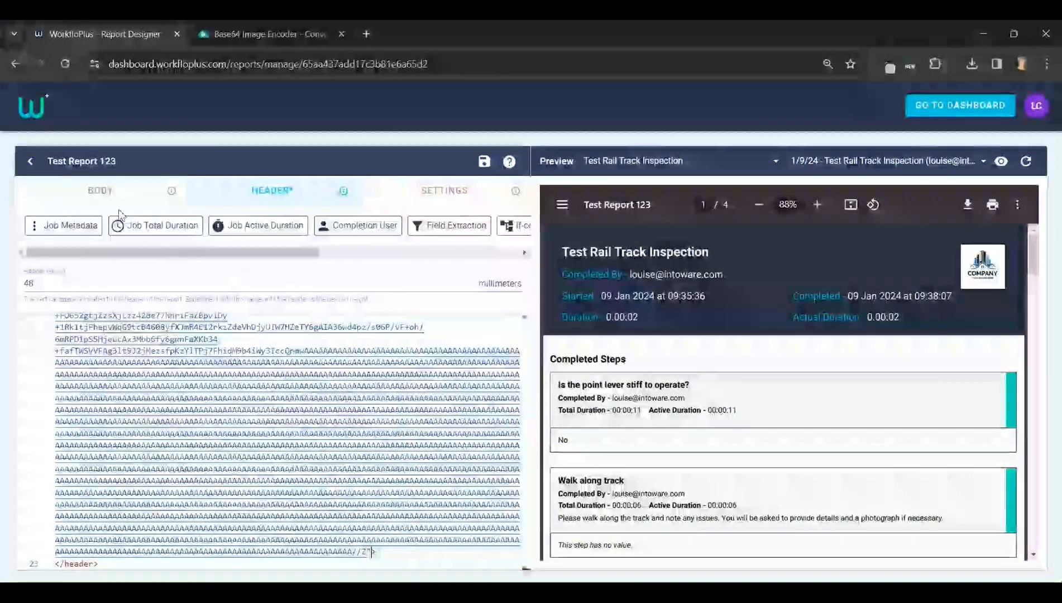
Find the .logo style rule in the Body code and set its margin-top and margin-right to 1rem.
left_click(97, 190)
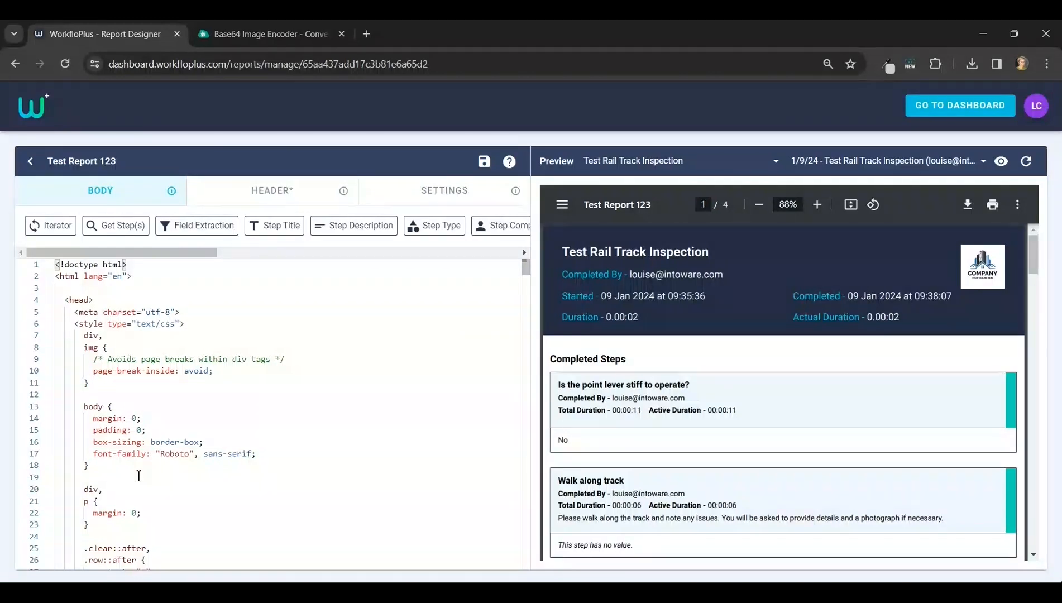
left_click(246, 346)
key("ctrl+f")
type("logo")
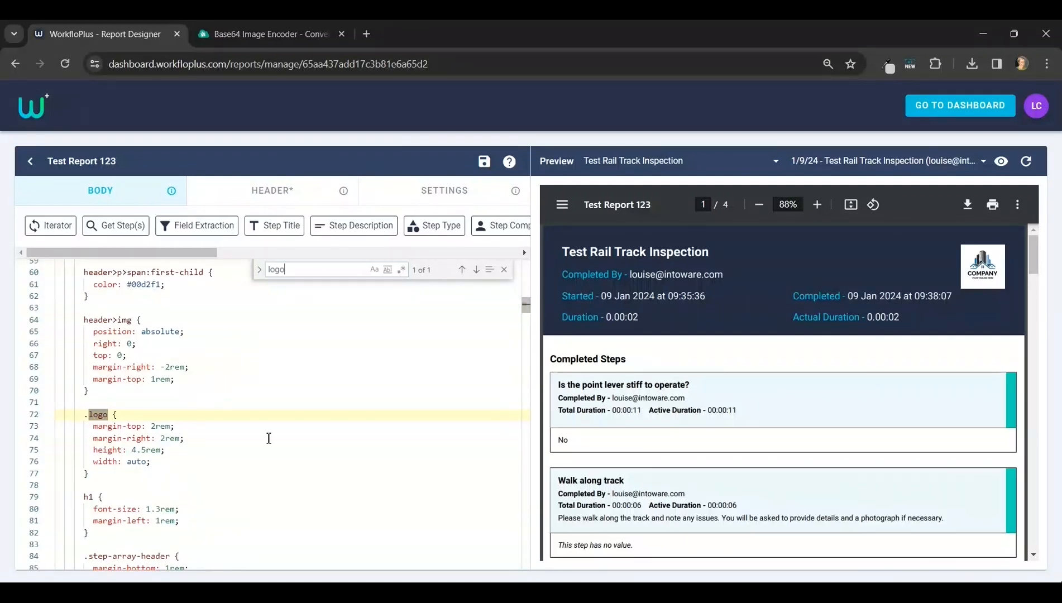
scroll(179, 402, "down", 2)
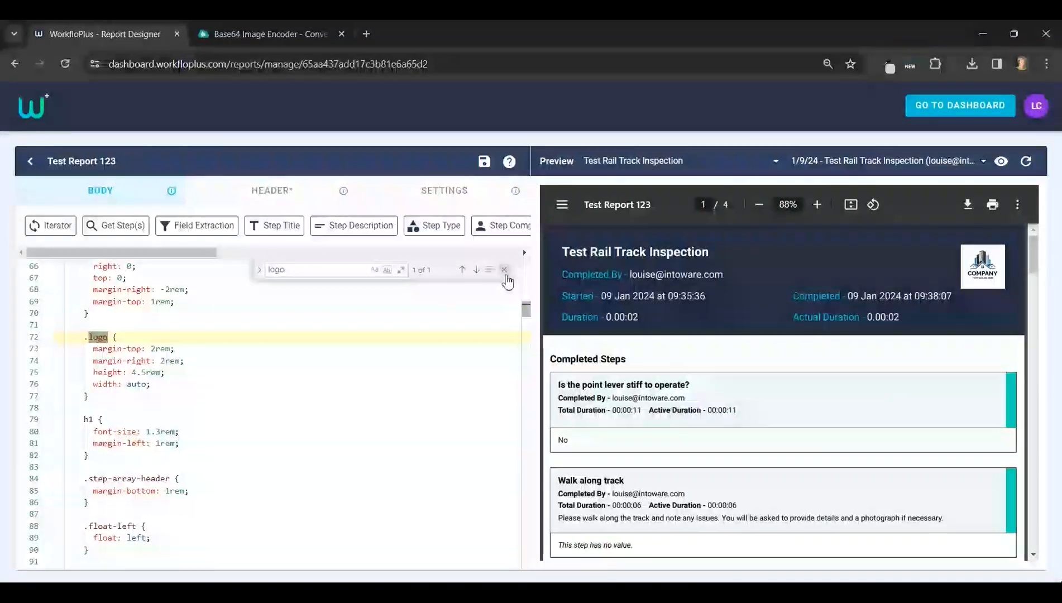
left_click(503, 269)
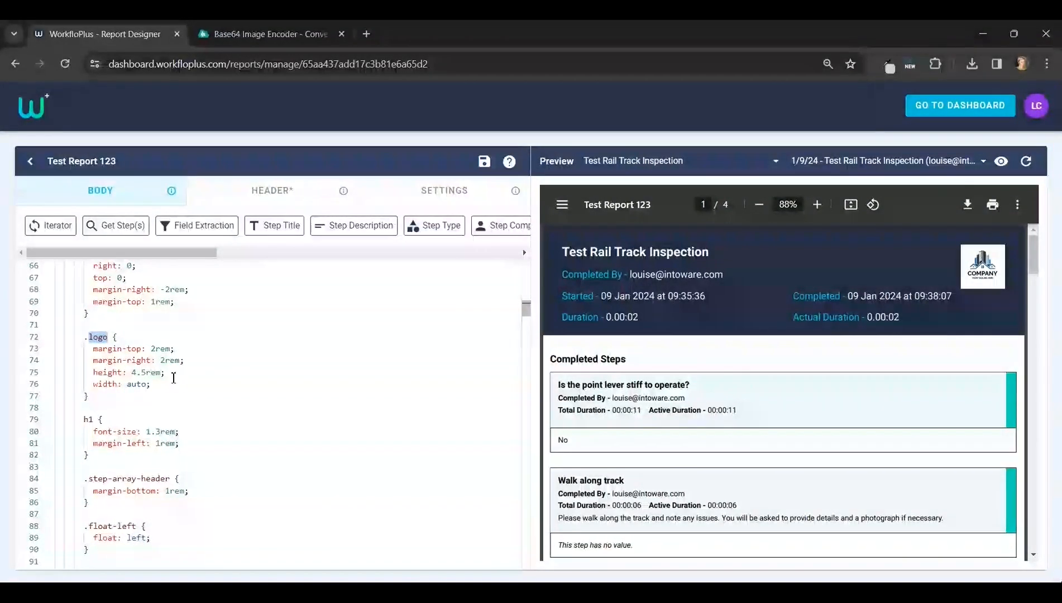
left_click(153, 349)
key("BackSpace")
type("1")
key("Down")
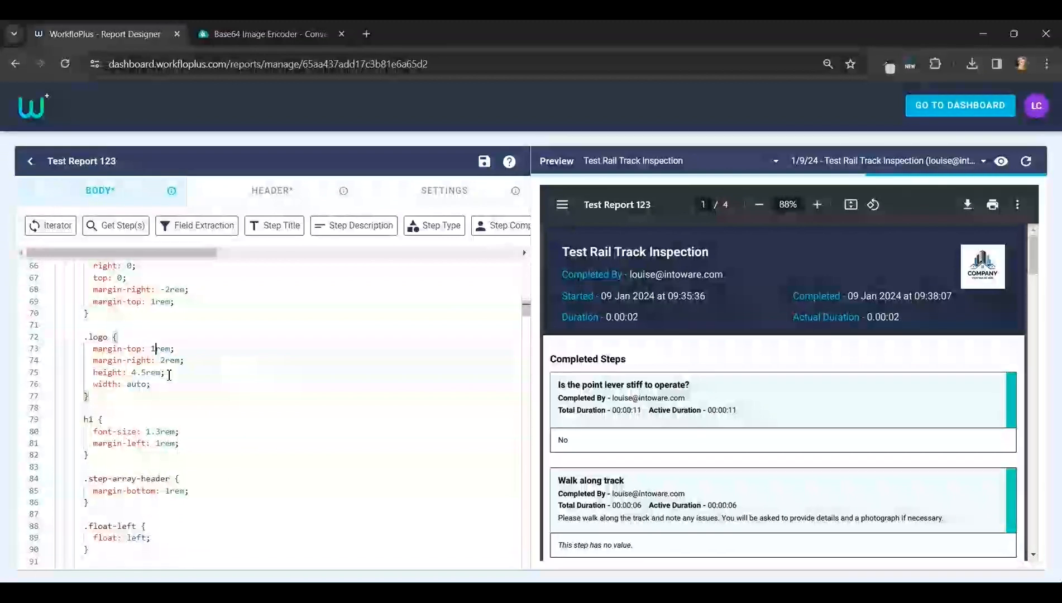
key("BackSpace")
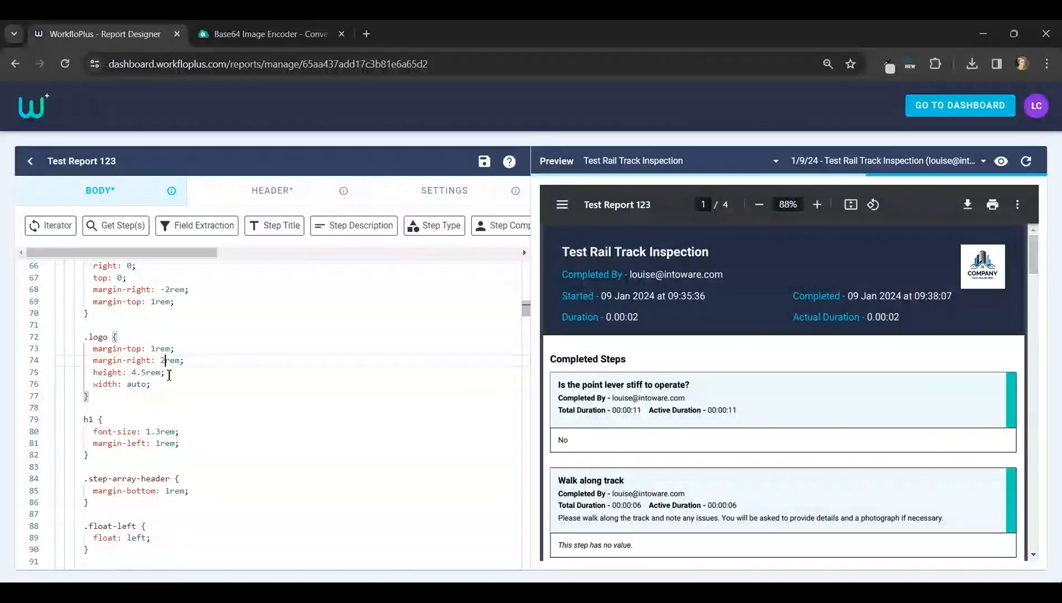
type("1")
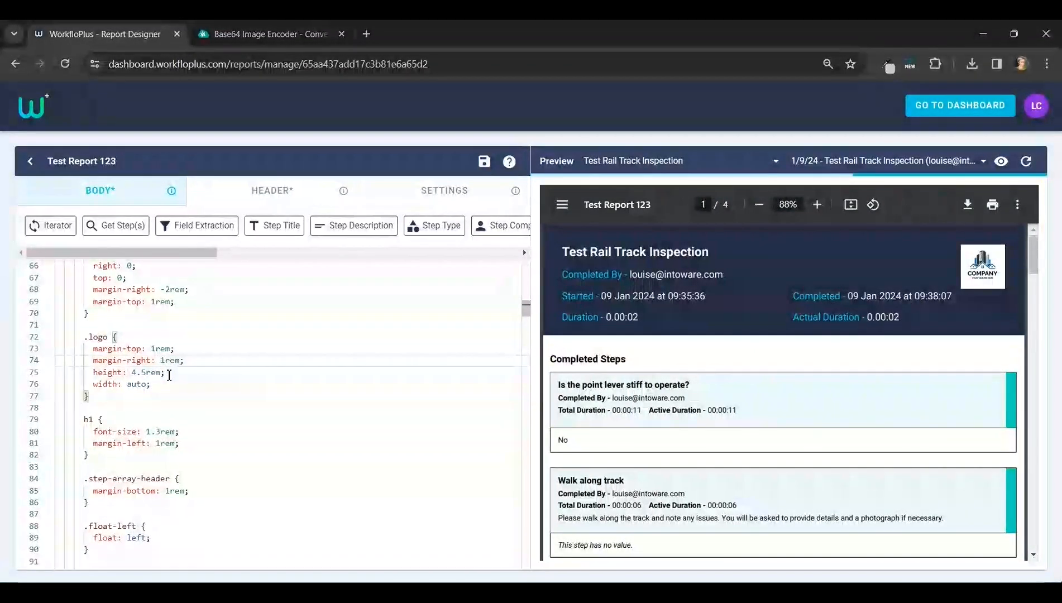
left_click(216, 360)
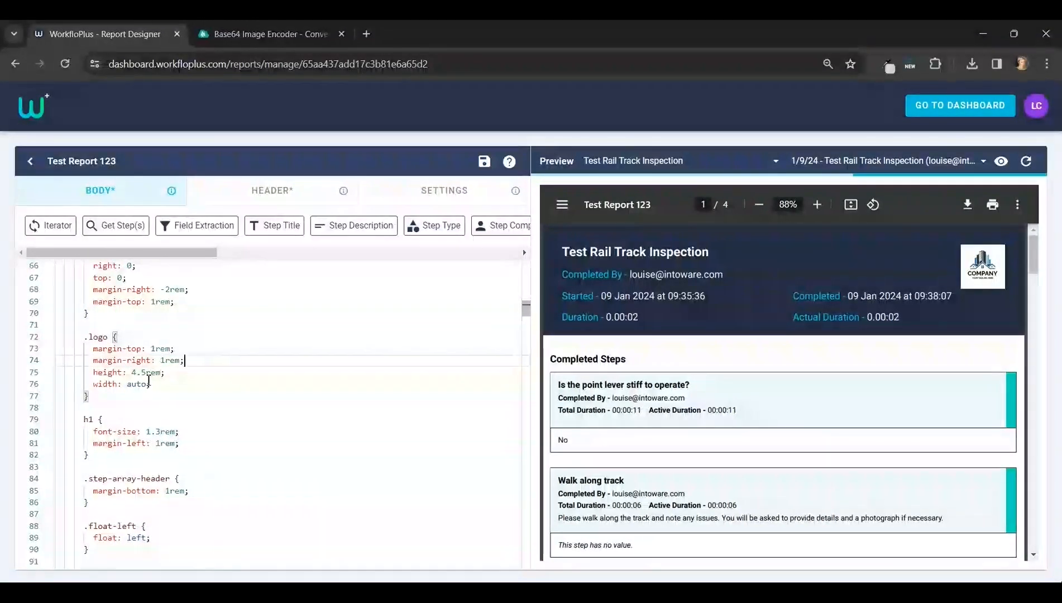
Set the .logo style's height to 5.5rem.
left_click_drag(146, 372, 132, 372)
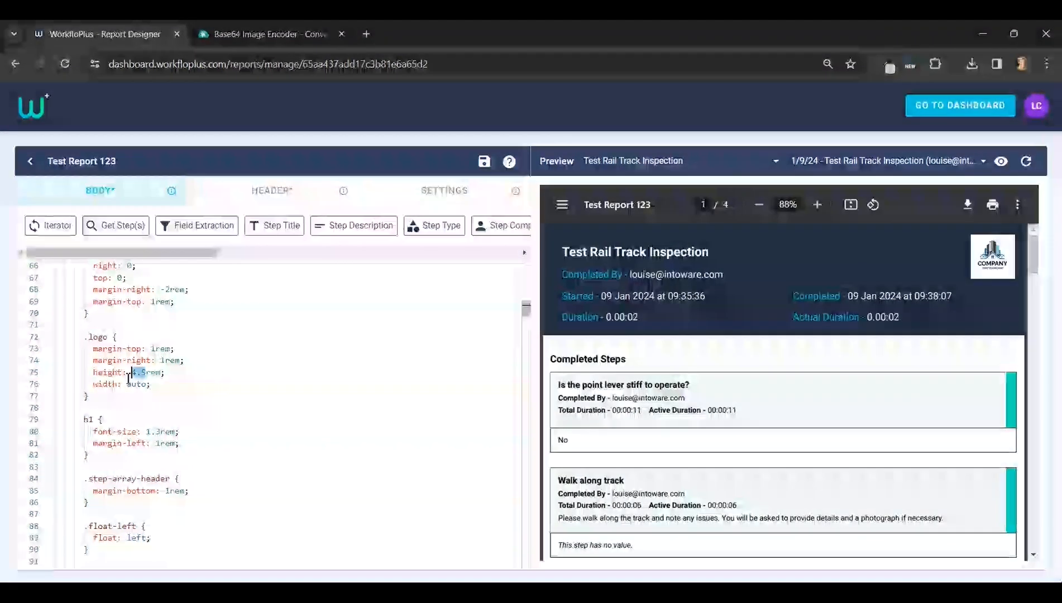
left_click(141, 373)
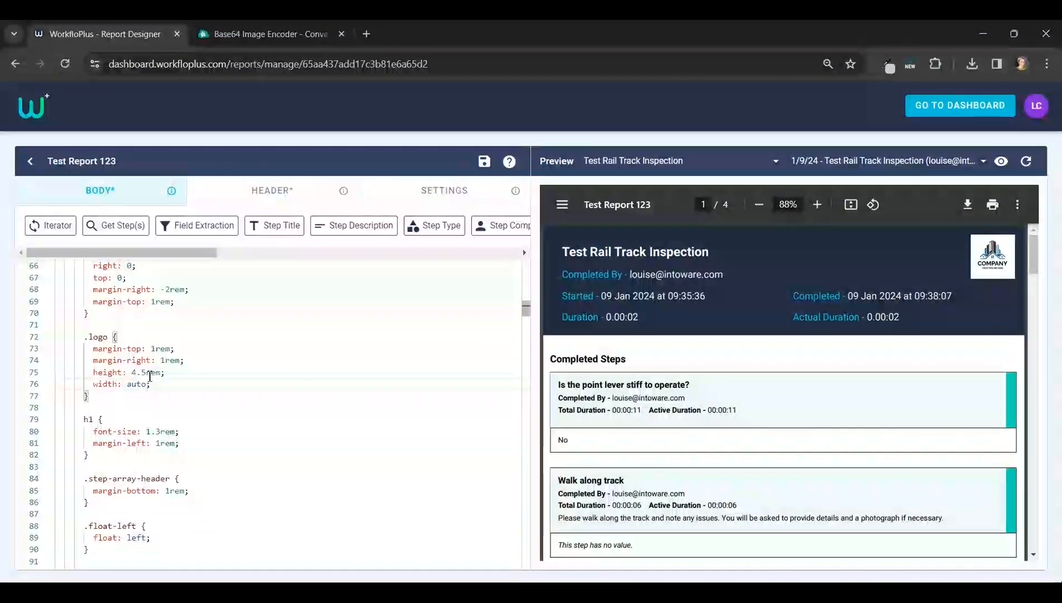
left_click_drag(146, 372, 131, 372)
type("5")
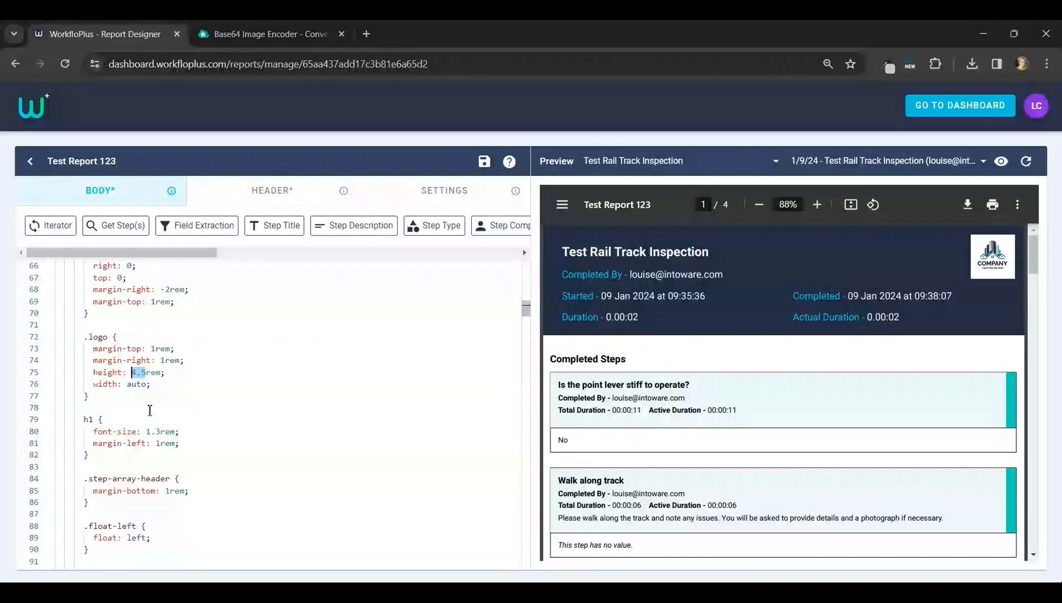
type(".5")
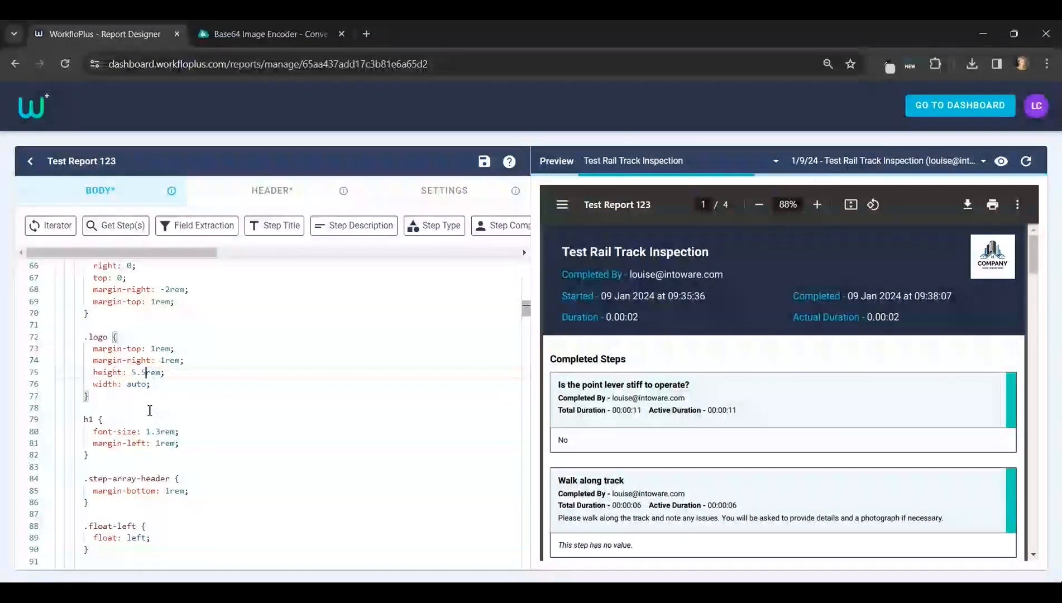
left_click(214, 375)
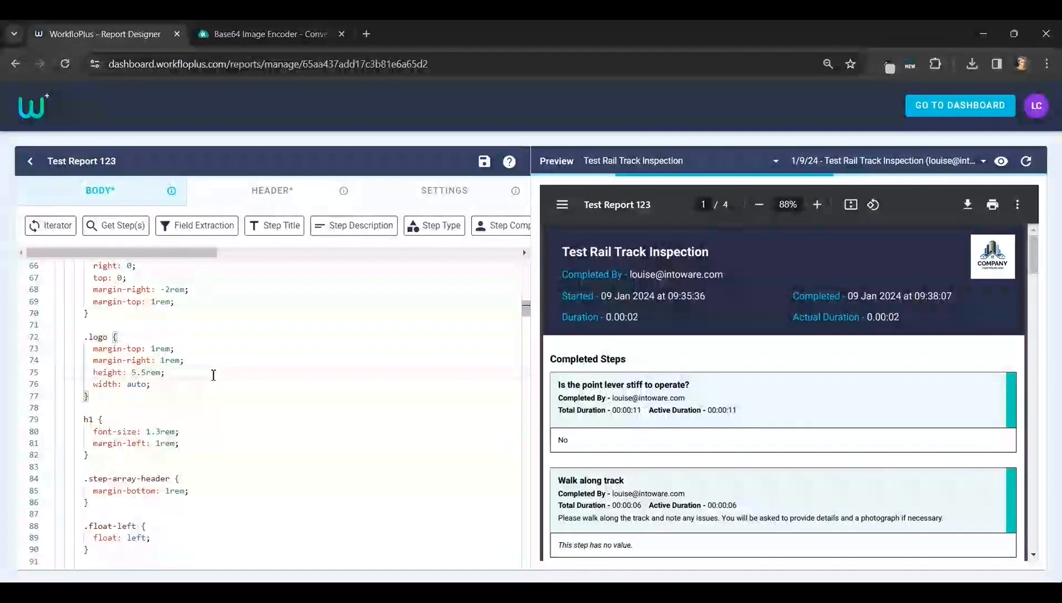